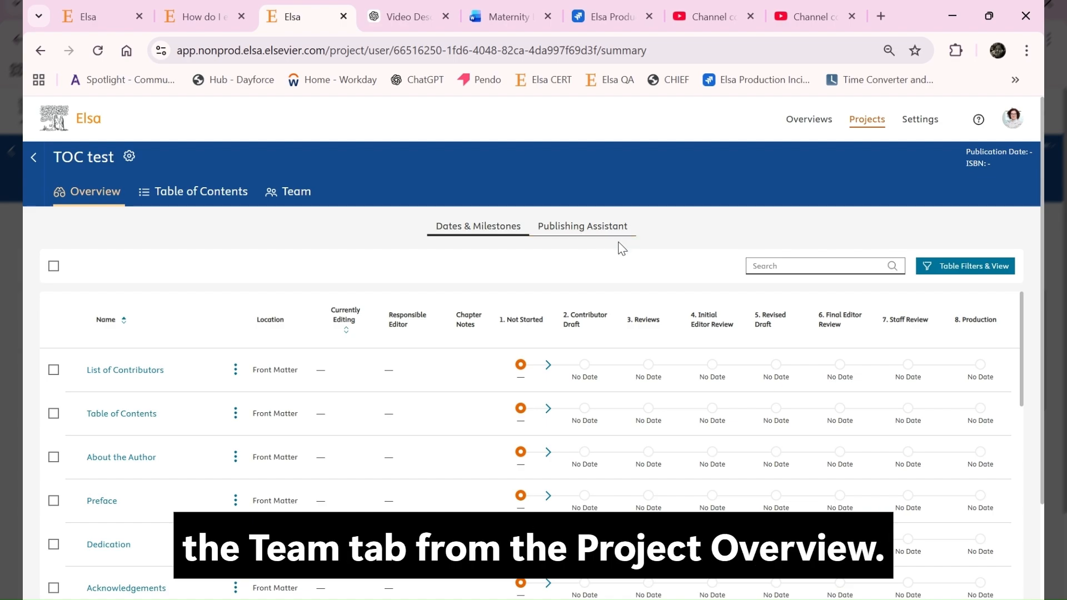
# Open the team's By chapter view and start editing the chapter team of the Maple chapter.
pyautogui.click(293, 197)
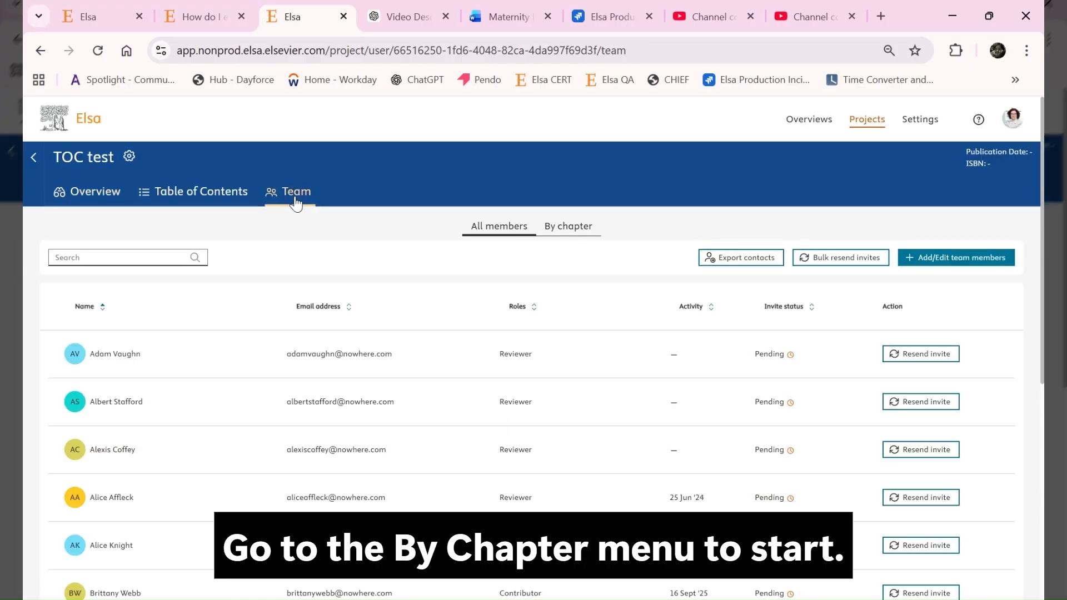
pyautogui.click(573, 225)
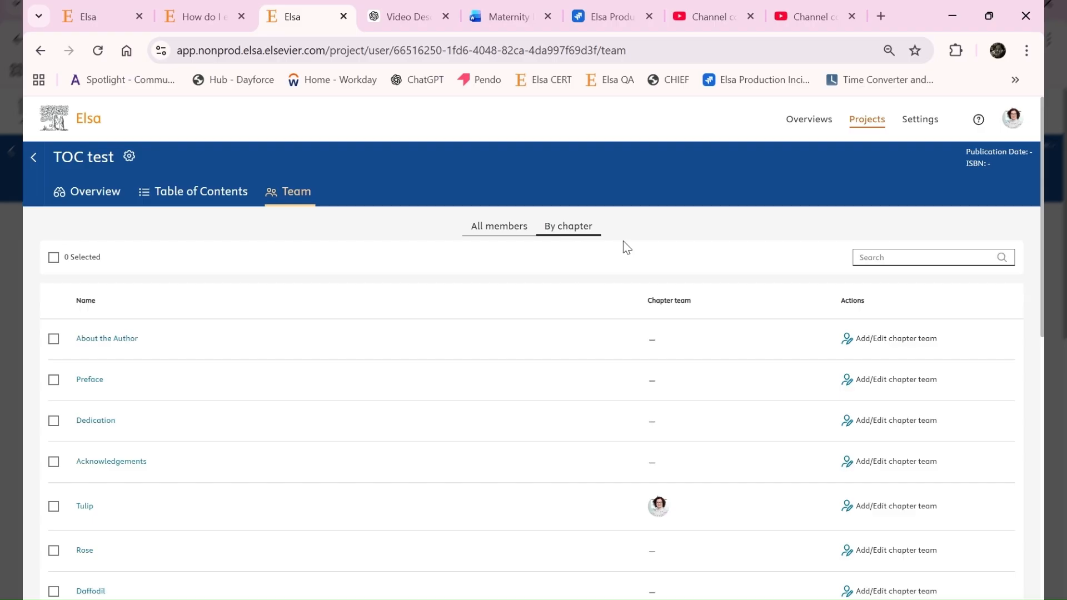
pyautogui.scroll(-1, 973, 340)
pyautogui.scroll(-4, 972, 341)
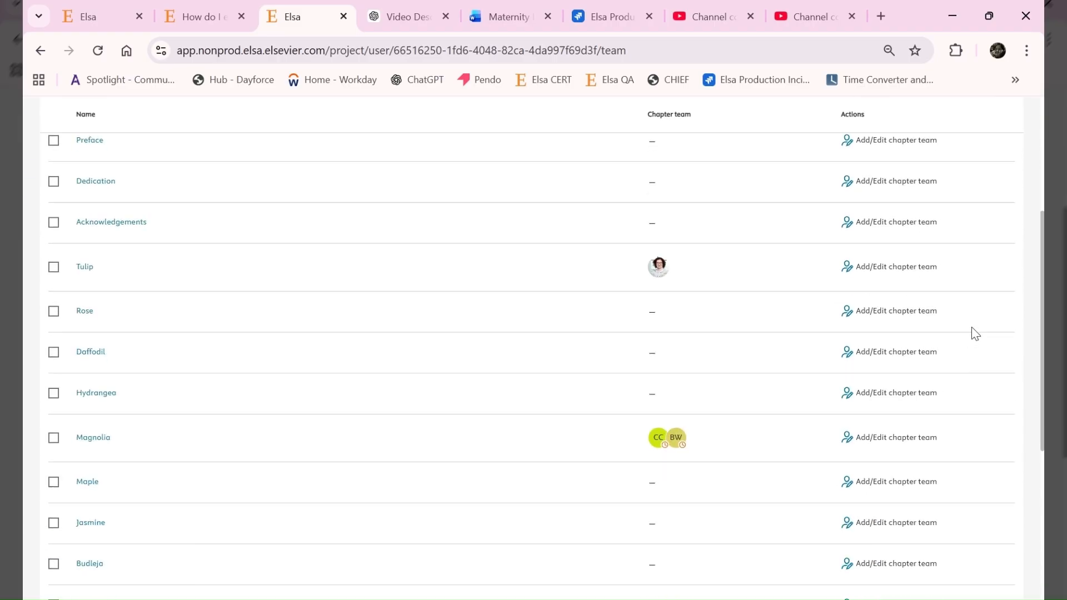
pyautogui.scroll(-1, 972, 328)
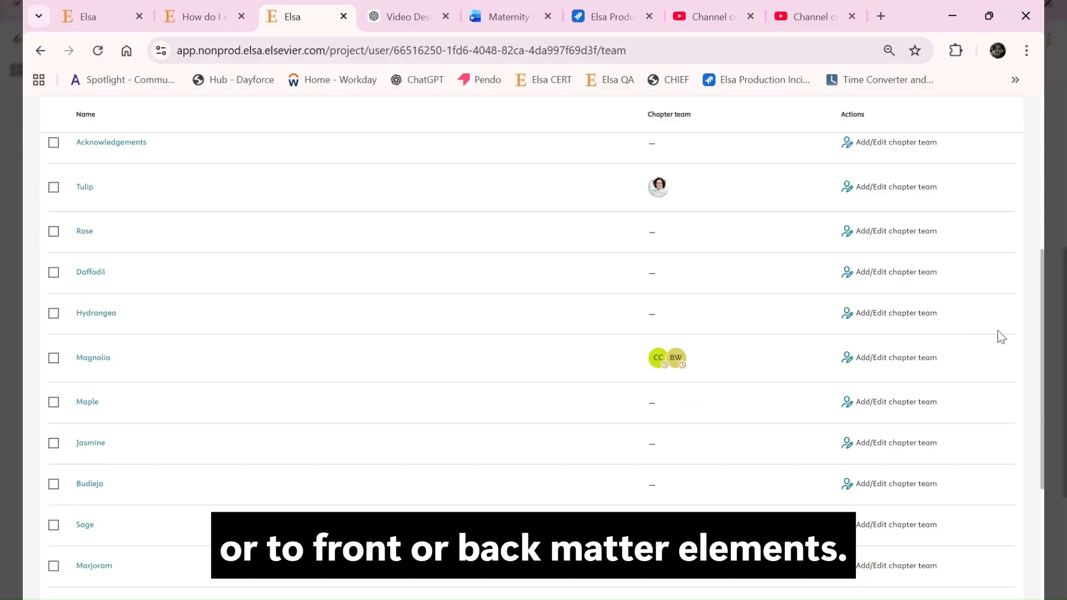
pyautogui.click(920, 409)
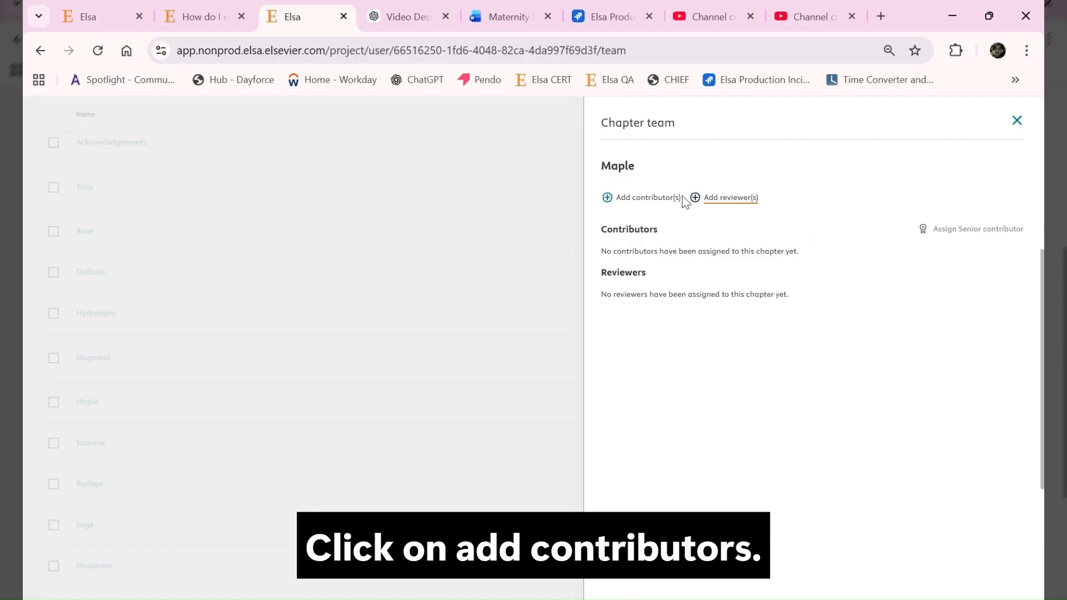
# Add a contributor by creating a new user, filling in their name, surname and e-mail address.
pyautogui.click(658, 198)
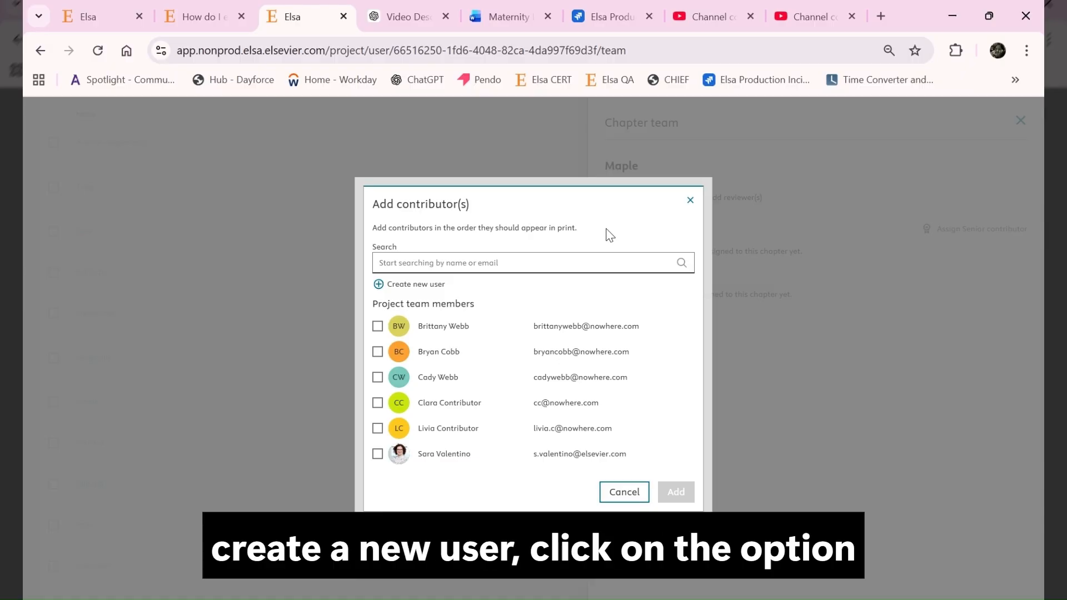
pyautogui.click(434, 284)
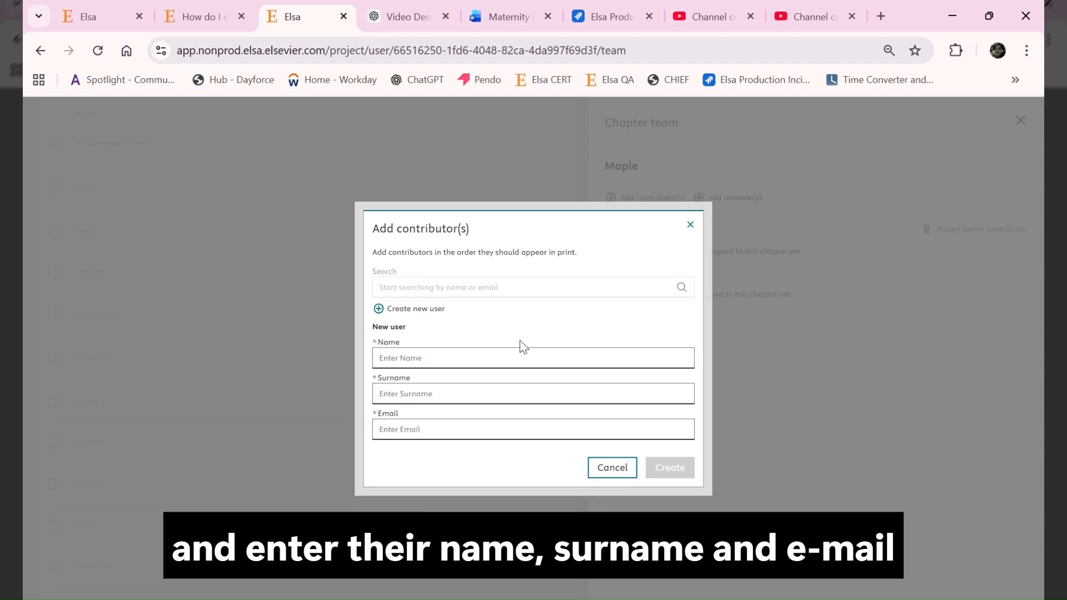
pyautogui.click(500, 362)
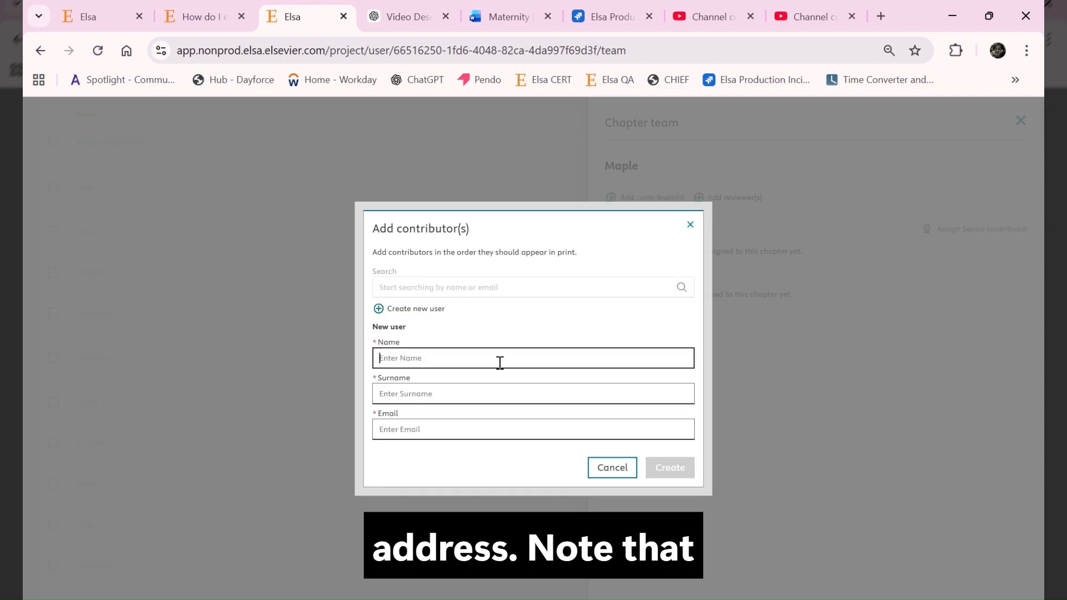
pyautogui.write('Mark')
pyautogui.press('Tab')
pyautogui.write('Contributor')
pyautogui.press('Tab')
pyautogui.write('Mark.Contributor@nowhere.com')
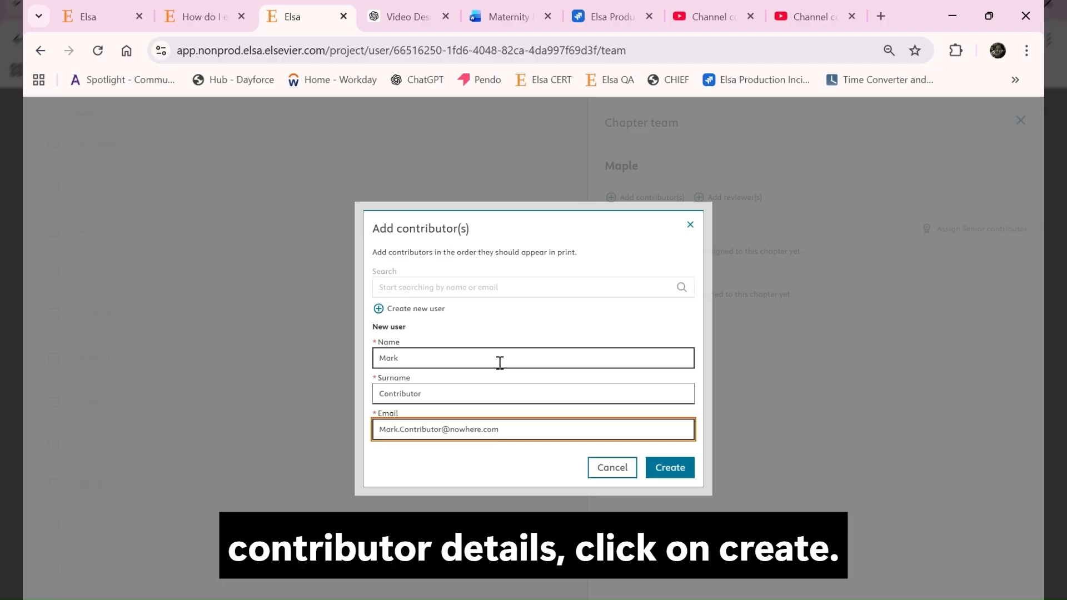
pyautogui.click(676, 468)
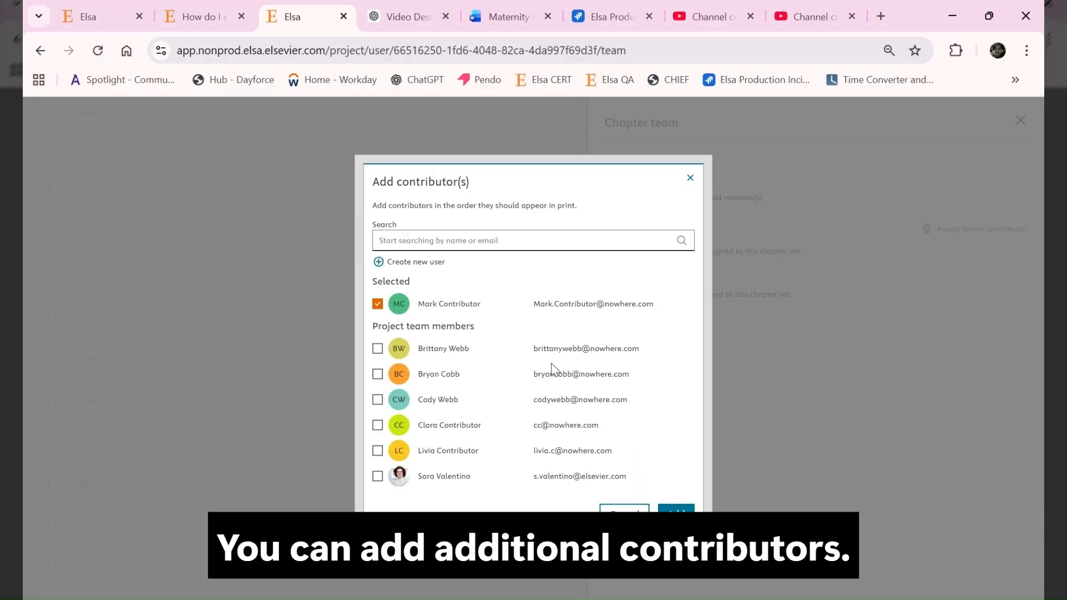
# Also select two existing project team members as contributors, then add and confirm all three.
pyautogui.click(378, 375)
pyautogui.click(378, 400)
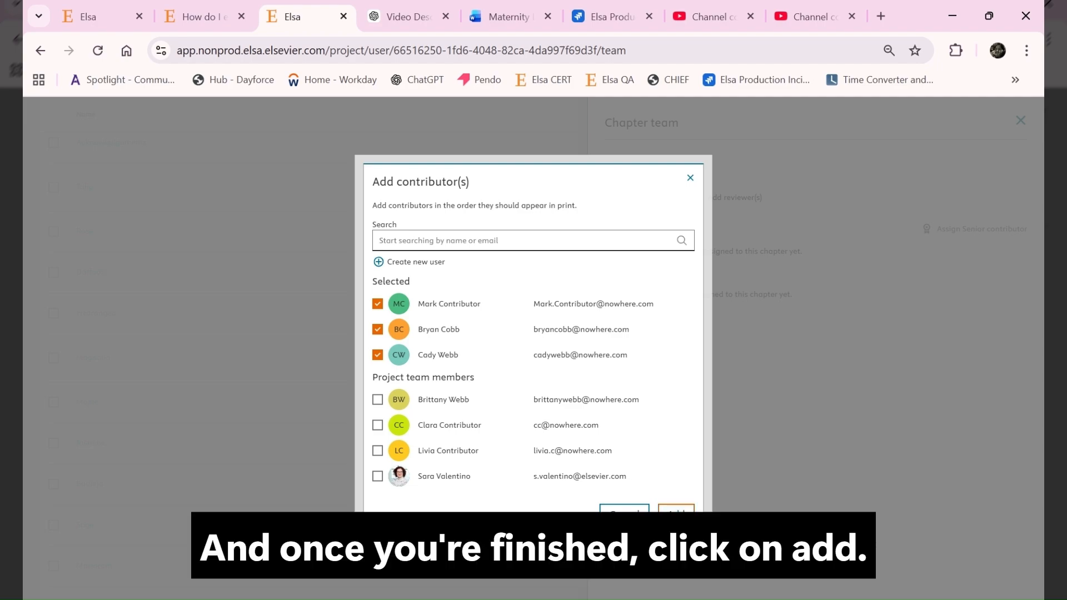
pyautogui.click(677, 513)
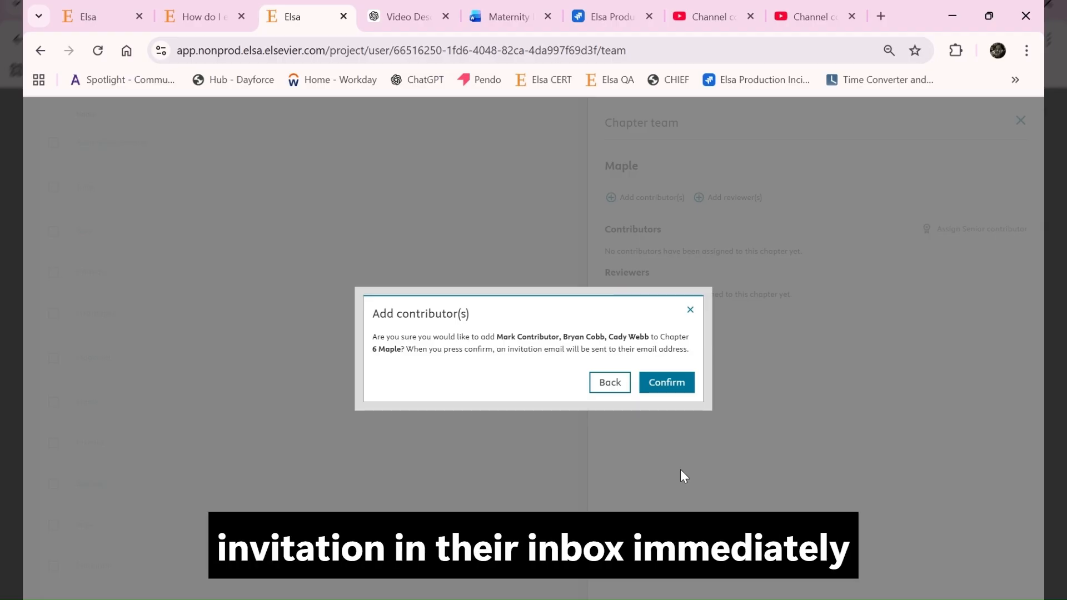
pyautogui.click(680, 383)
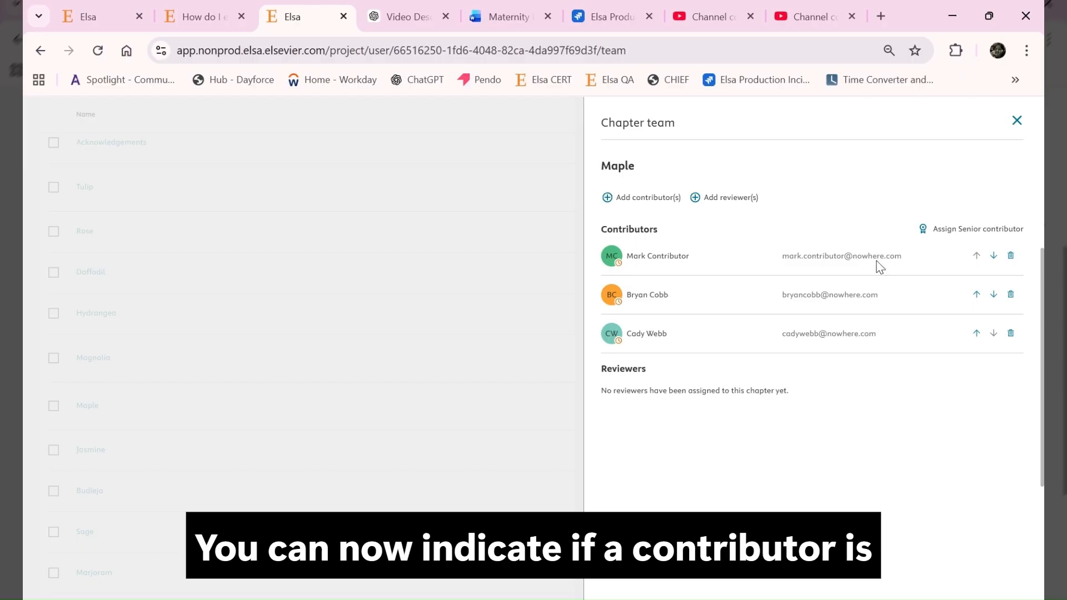
# Assign the newly created contributor as the chapter's Senior Contributor.
pyautogui.click(963, 234)
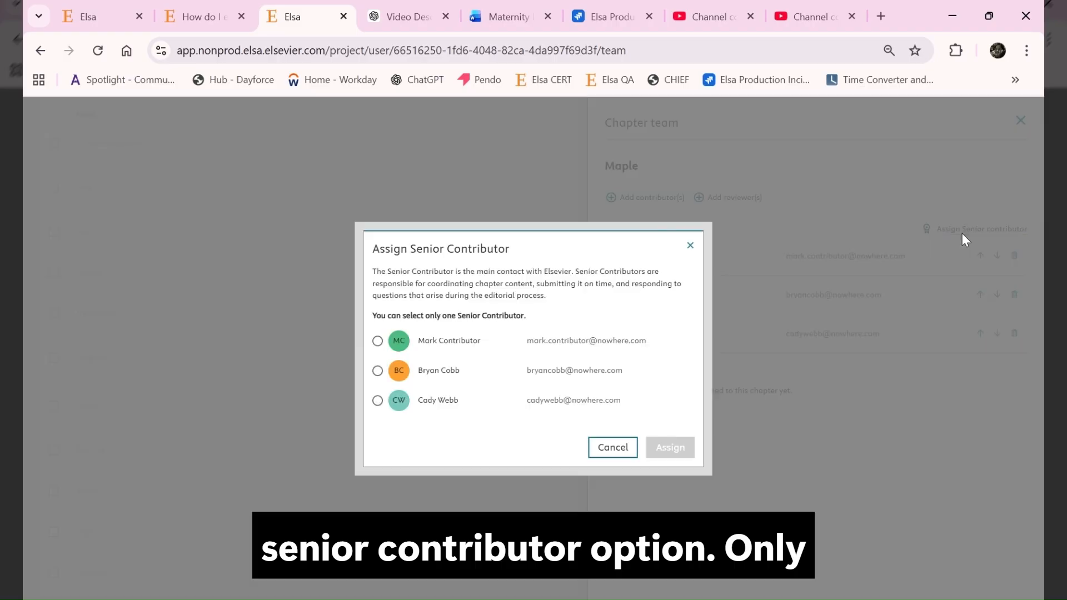
pyautogui.click(452, 347)
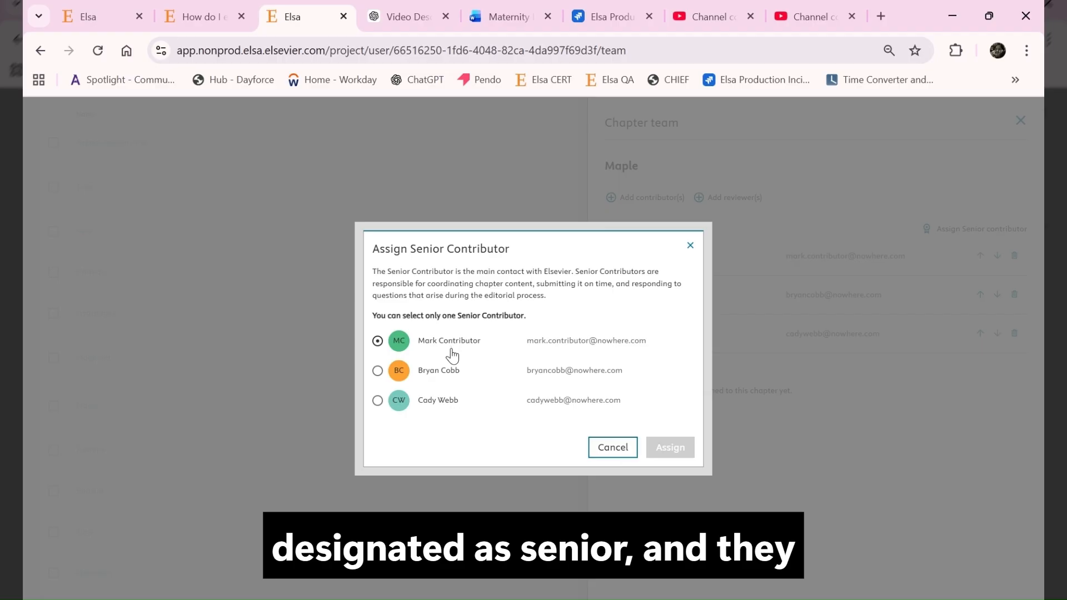
pyautogui.click(452, 355)
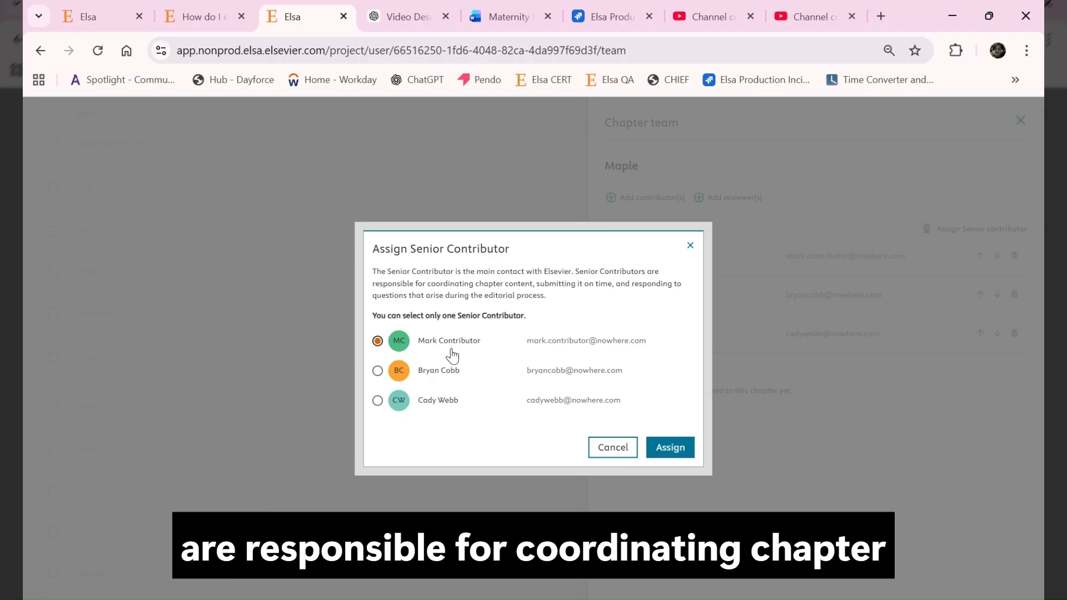
pyautogui.click(679, 453)
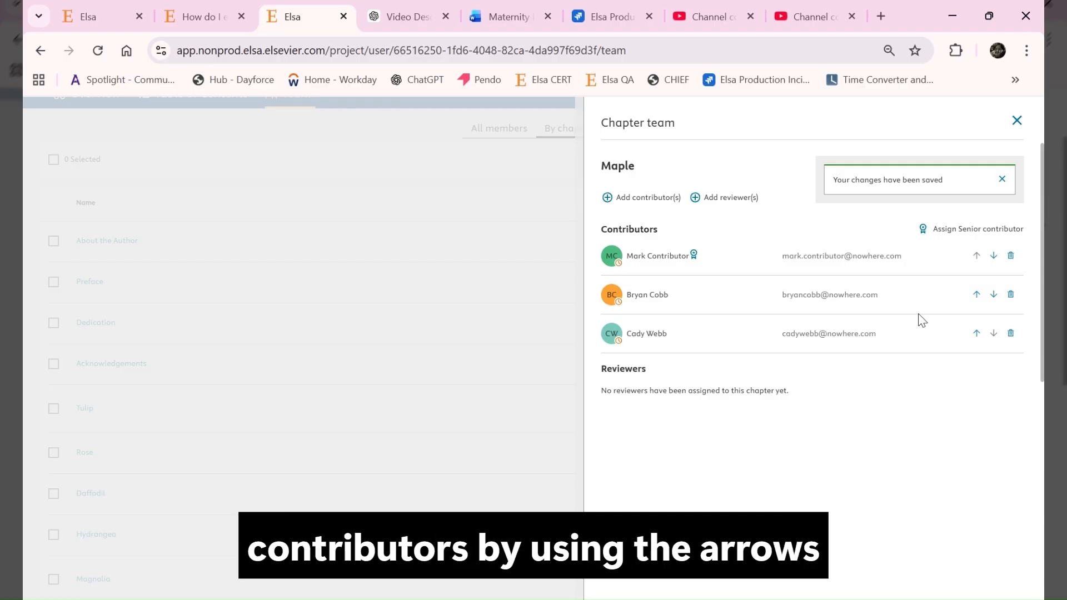
# Move the second contributor up one place and remove the third contributor from the chapter.
pyautogui.click(977, 295)
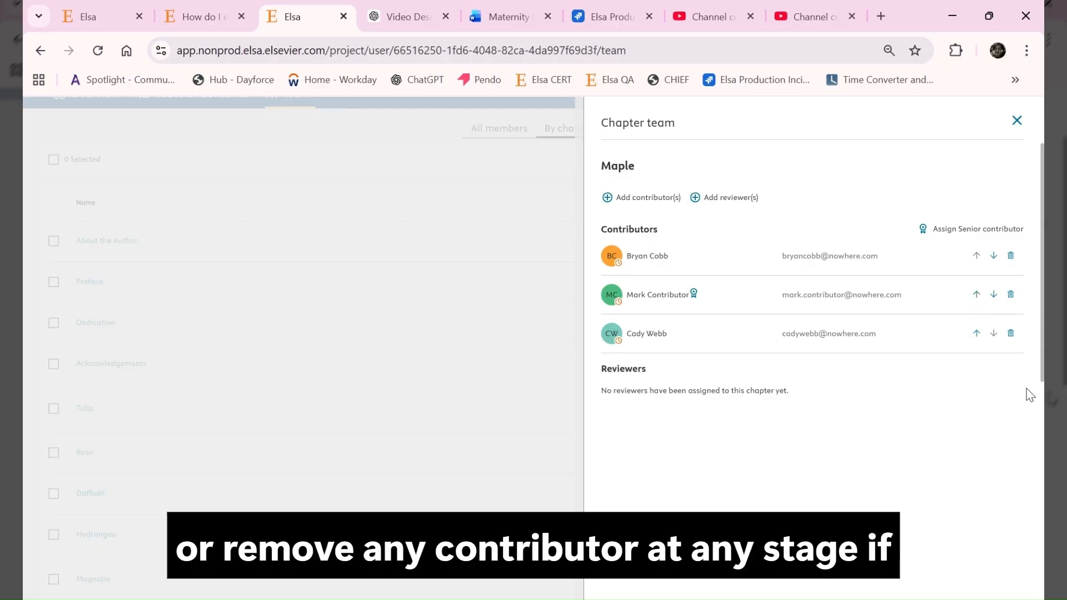
pyautogui.click(1011, 334)
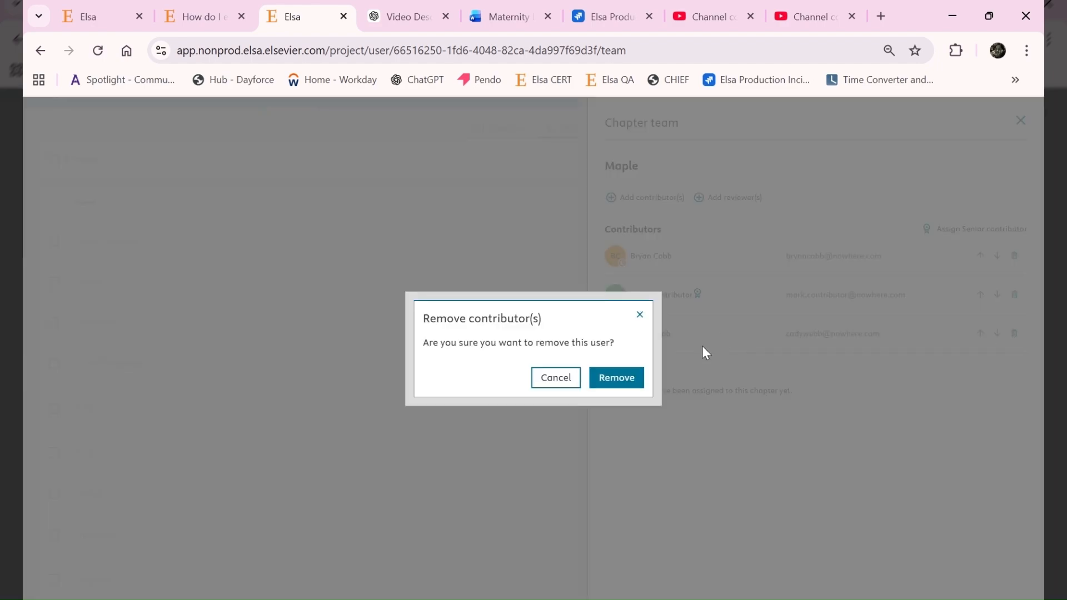
pyautogui.click(627, 382)
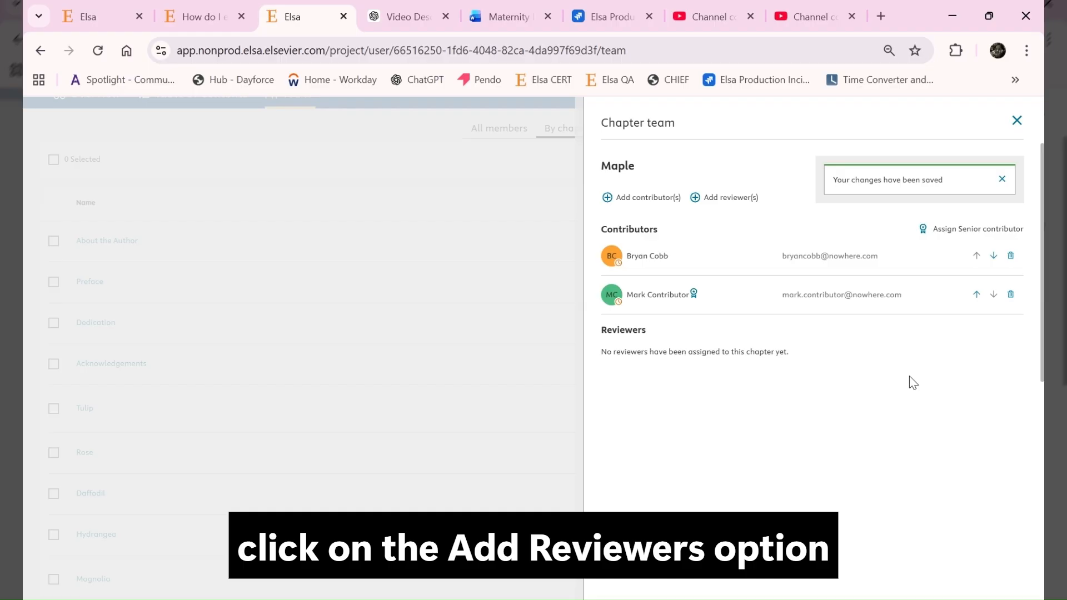
# Add the first two project team members as reviewers of the chapter and confirm.
pyautogui.click(722, 197)
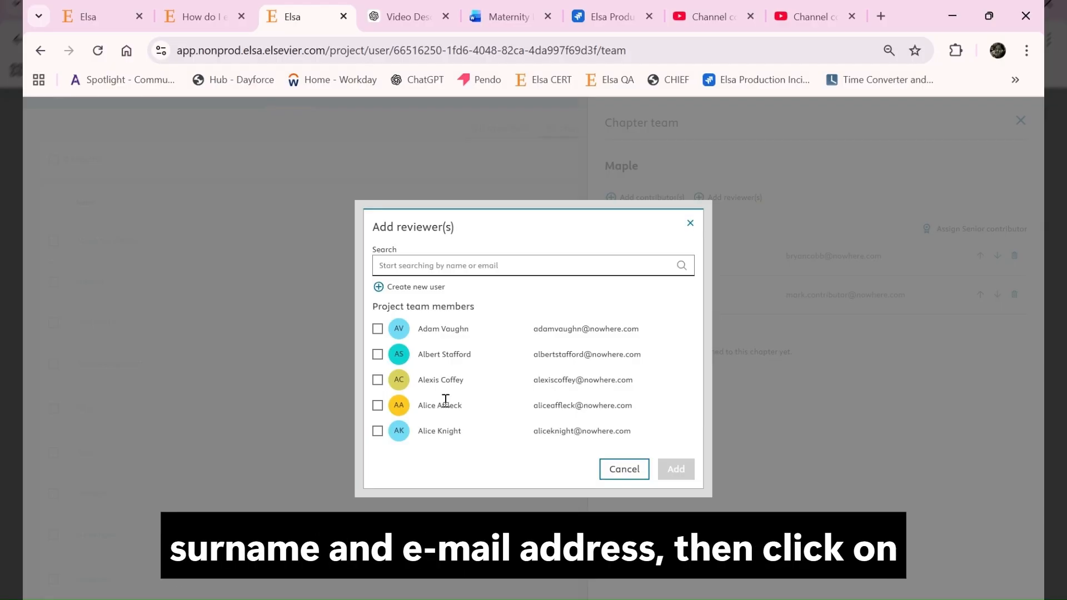
pyautogui.click(377, 329)
pyautogui.click(377, 367)
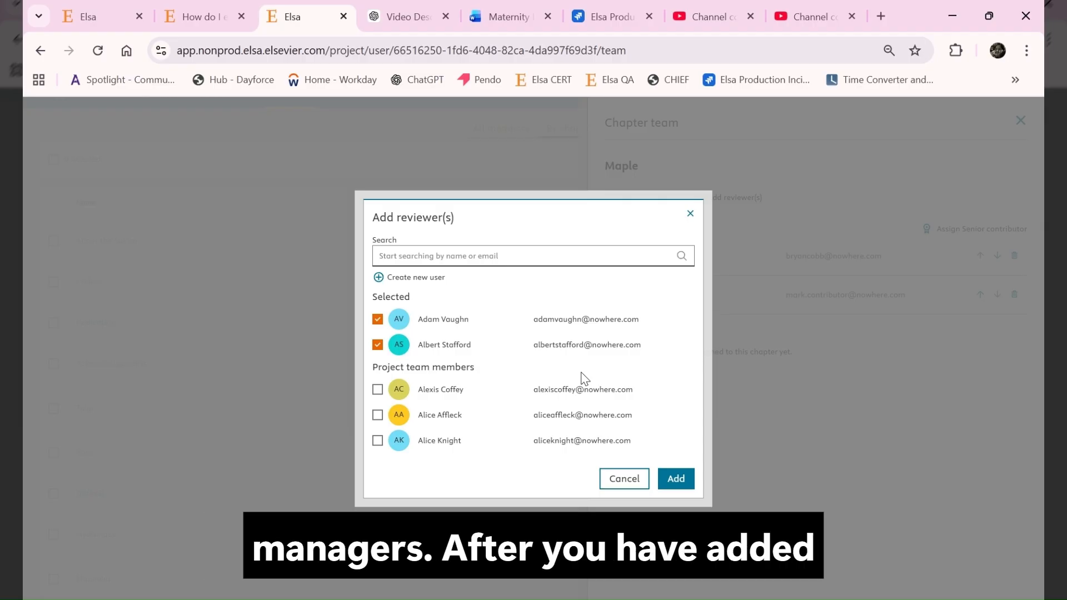
pyautogui.click(677, 481)
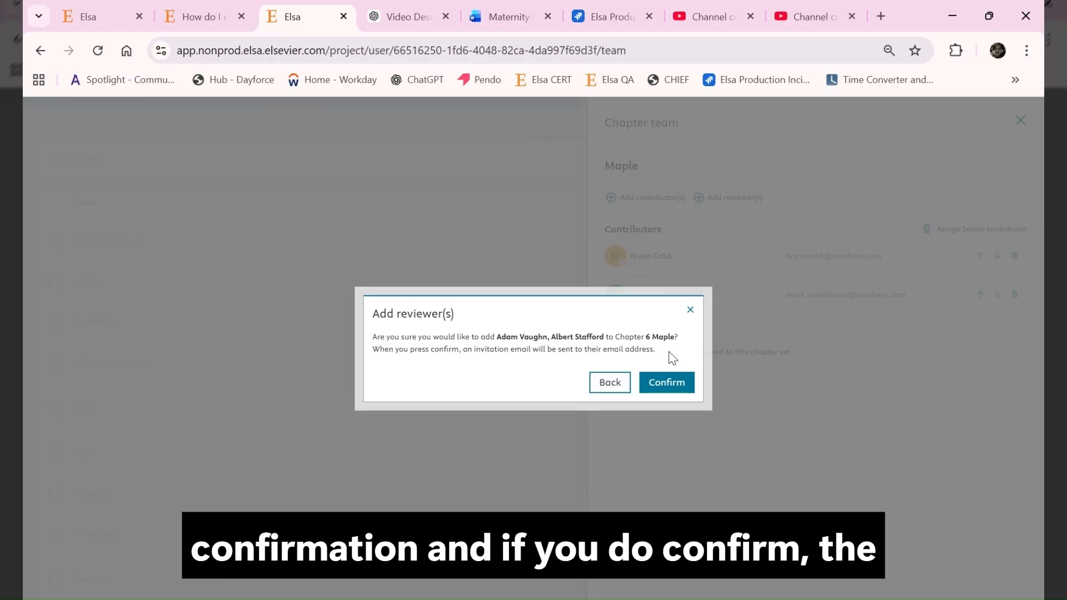
pyautogui.click(665, 384)
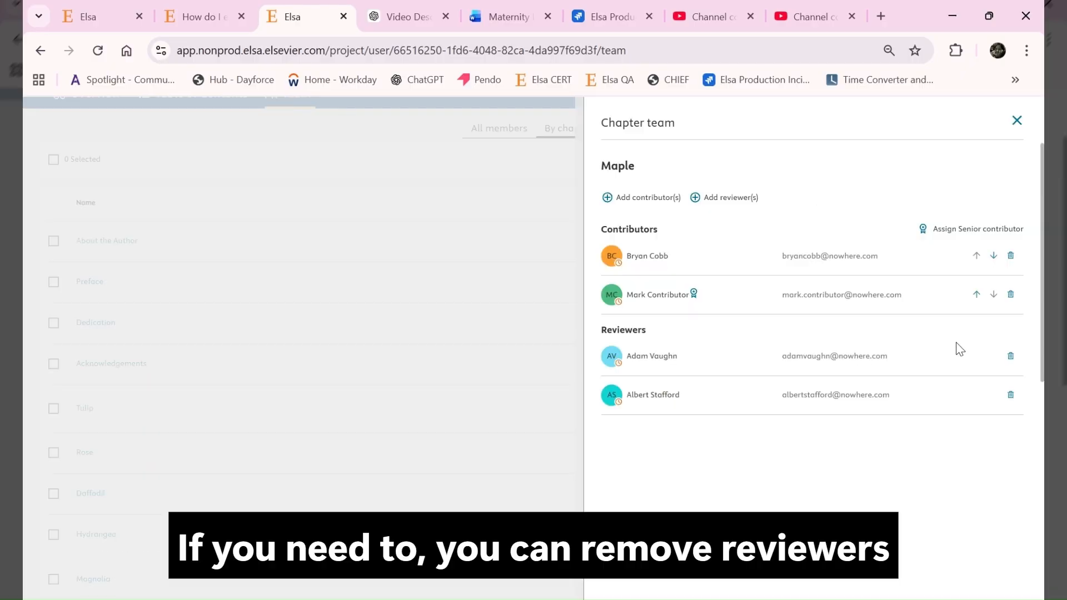
# Remove the first reviewer from the chapter and close the chapter team panel.
pyautogui.click(1011, 358)
pyautogui.click(600, 380)
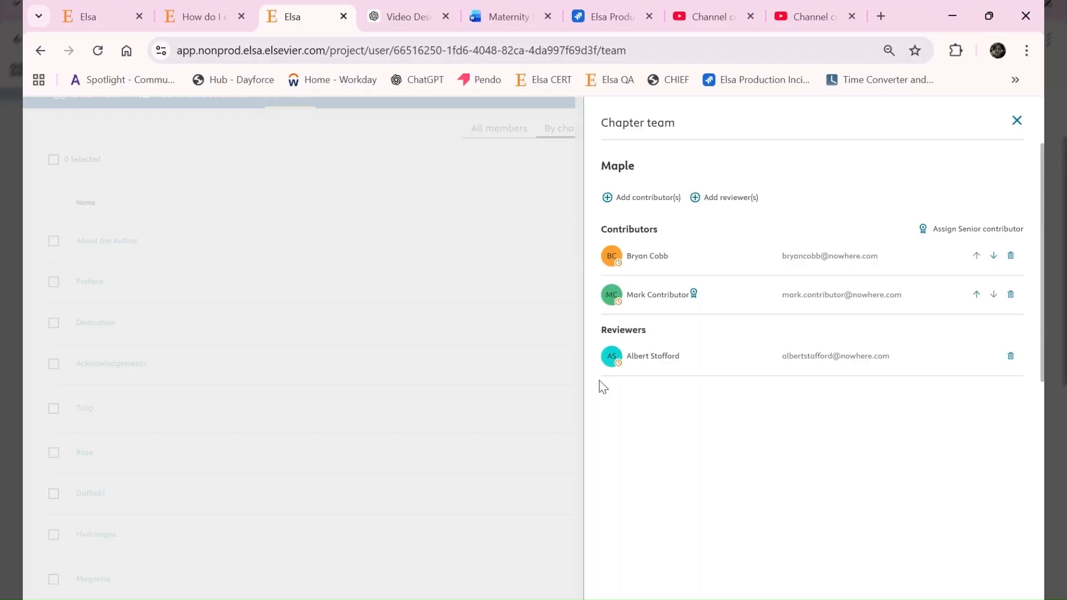
pyautogui.click(1017, 122)
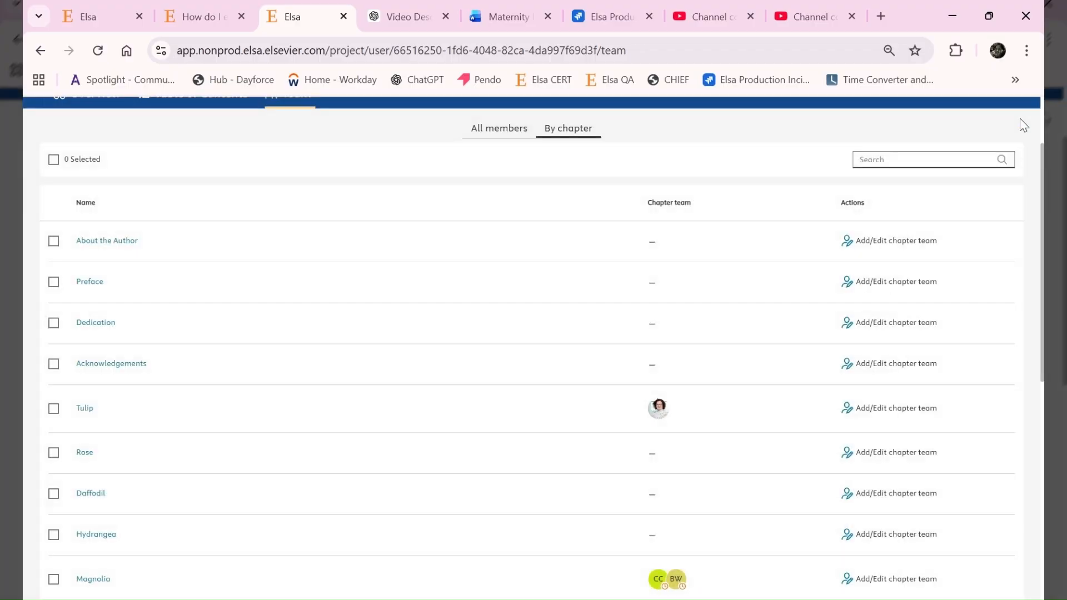
# Switch back to the All members view and open the Help articles and contact panel.
pyautogui.scroll(2, 501, 244)
pyautogui.click(505, 232)
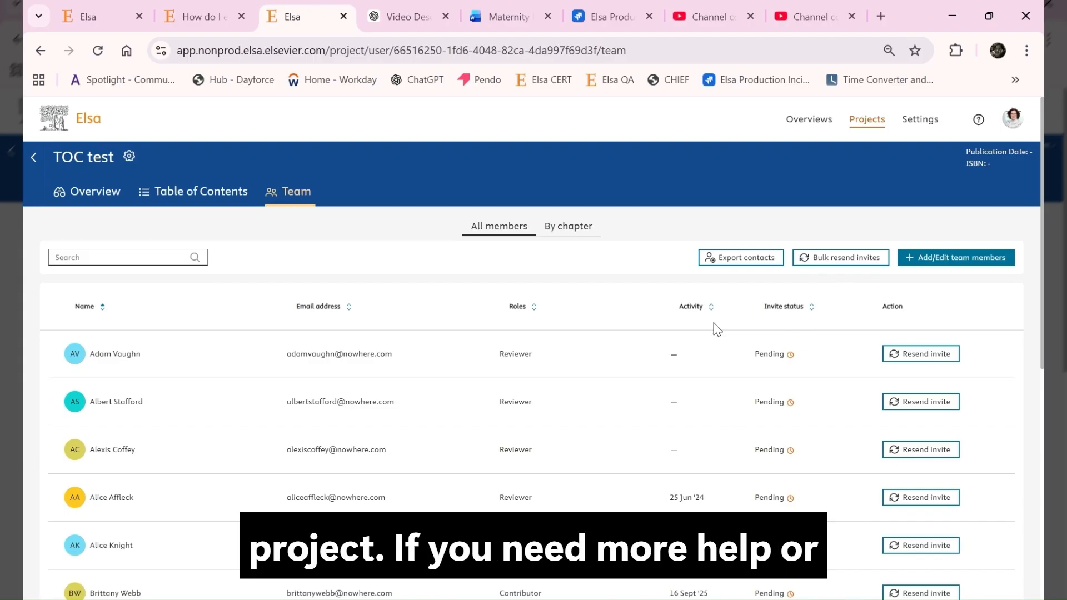
pyautogui.click(980, 122)
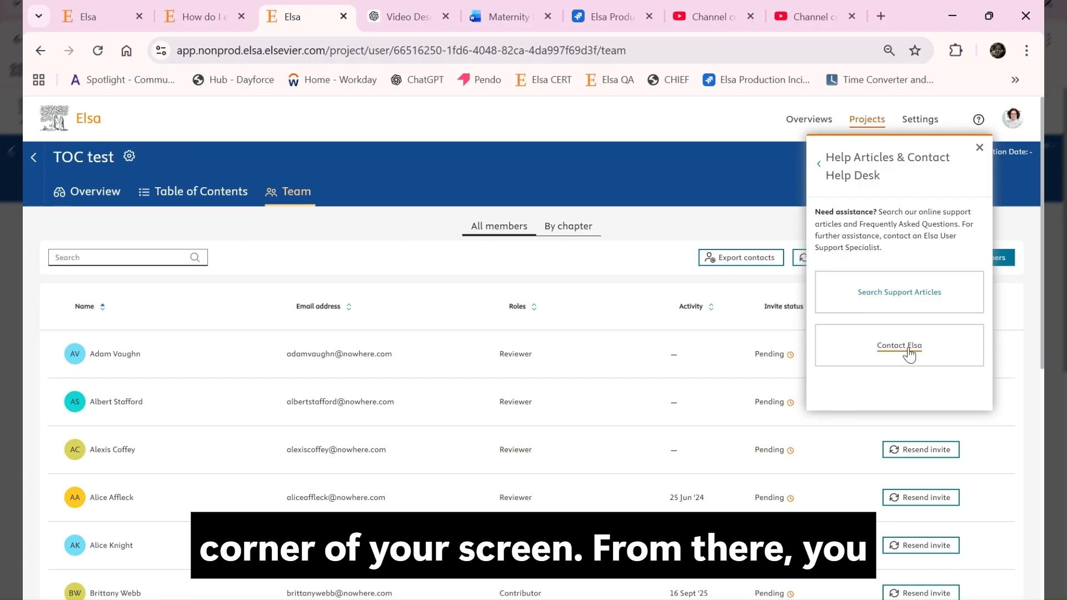